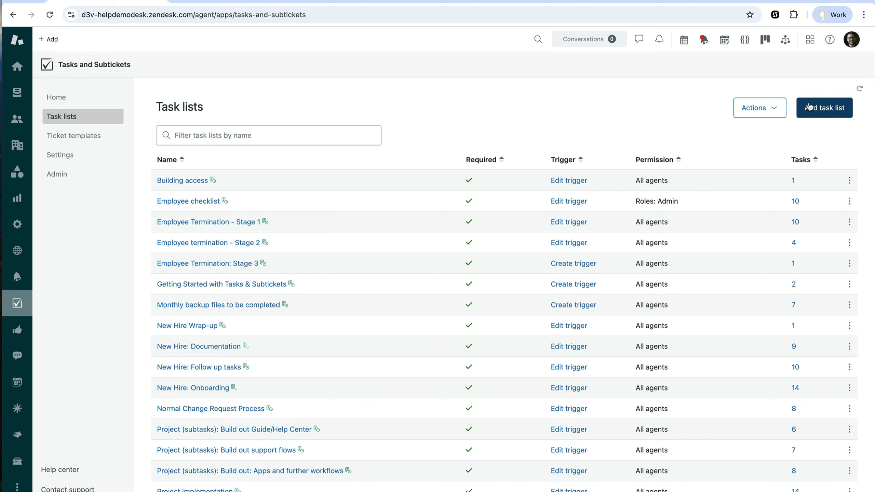
Create a new required task list named "Onboarding" that all agents can access
left_click(828, 118)
type("On")
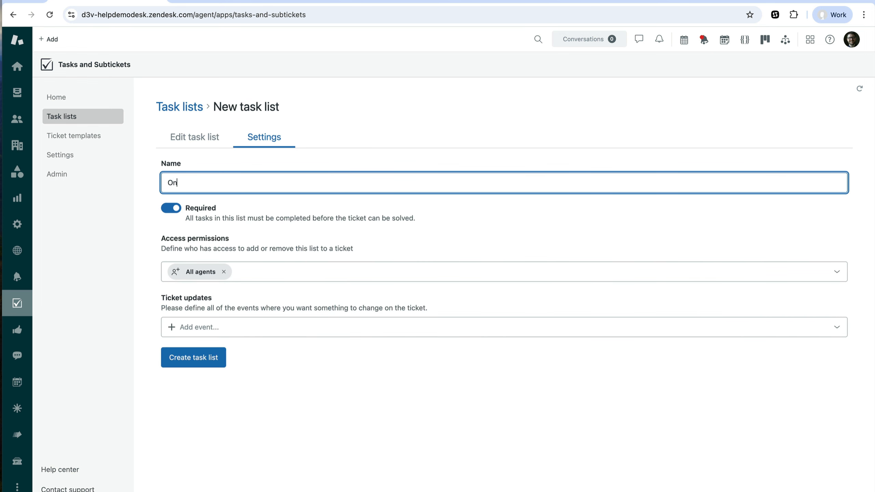
type("boarding")
left_click(193, 360)
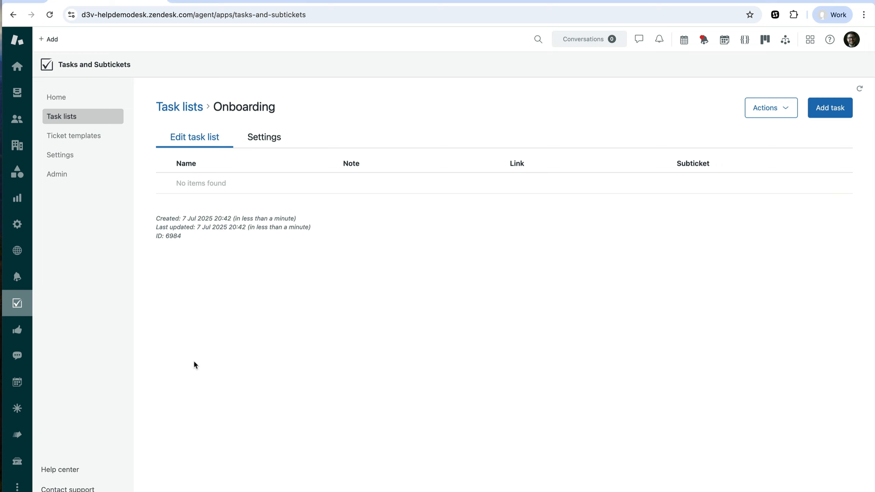
Start a new task in the Onboarding list named "Contact signed" with the note "This is a note"
left_click(832, 109)
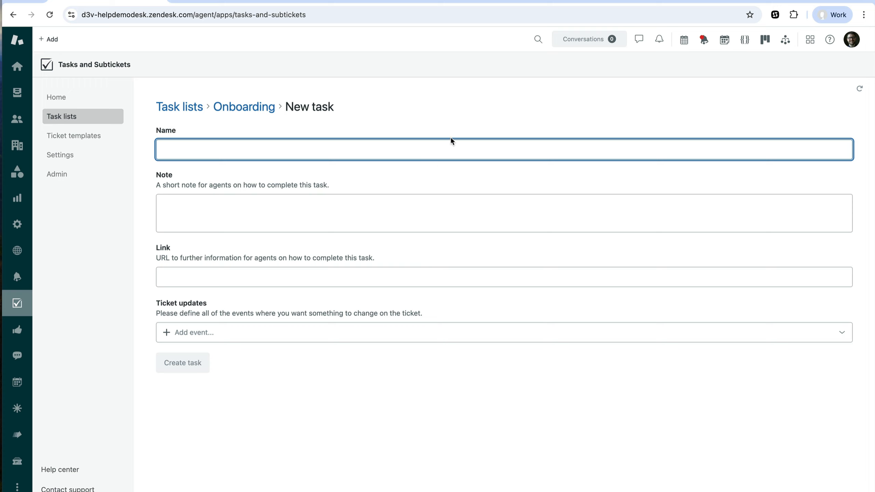
type("C")
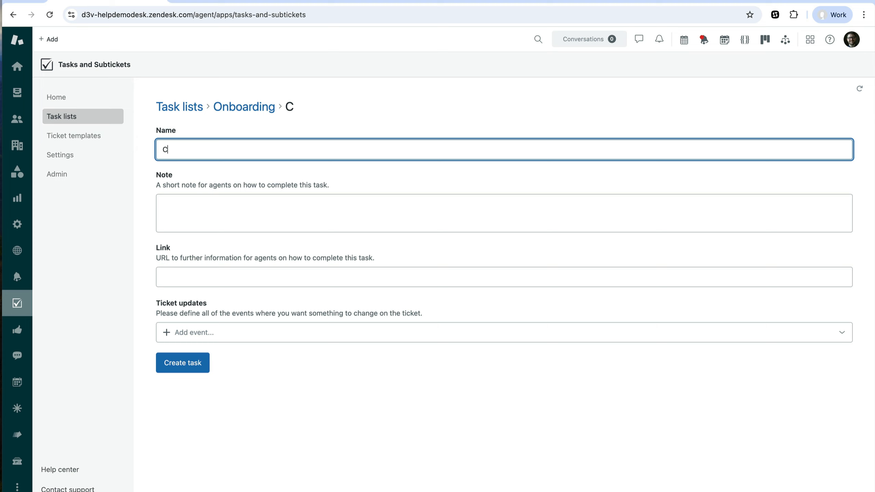
type("ontact signed")
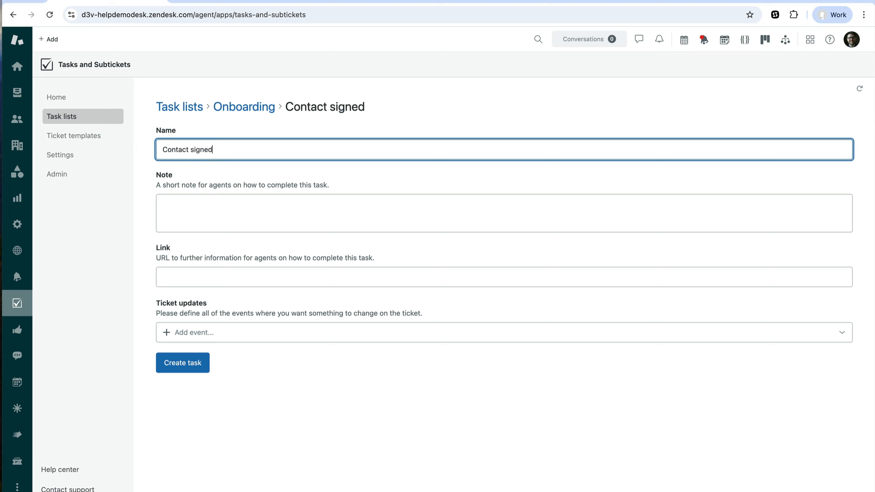
left_click(212, 206)
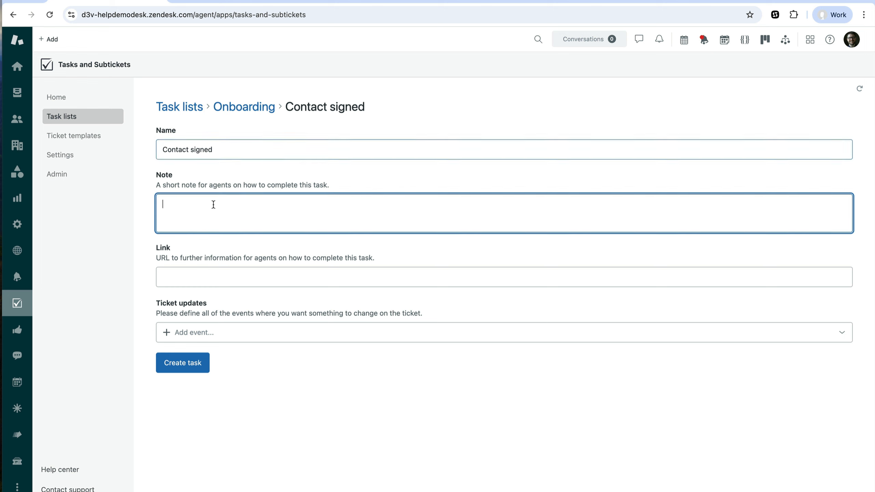
type("Th")
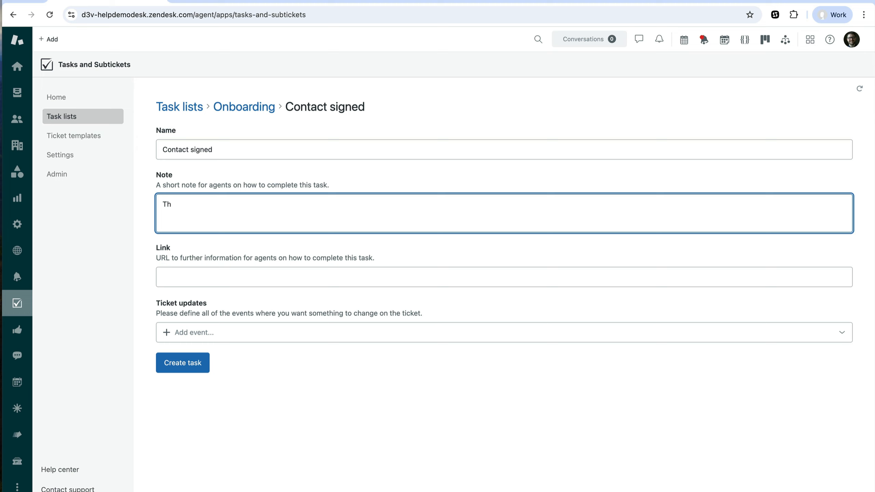
type("is is a note")
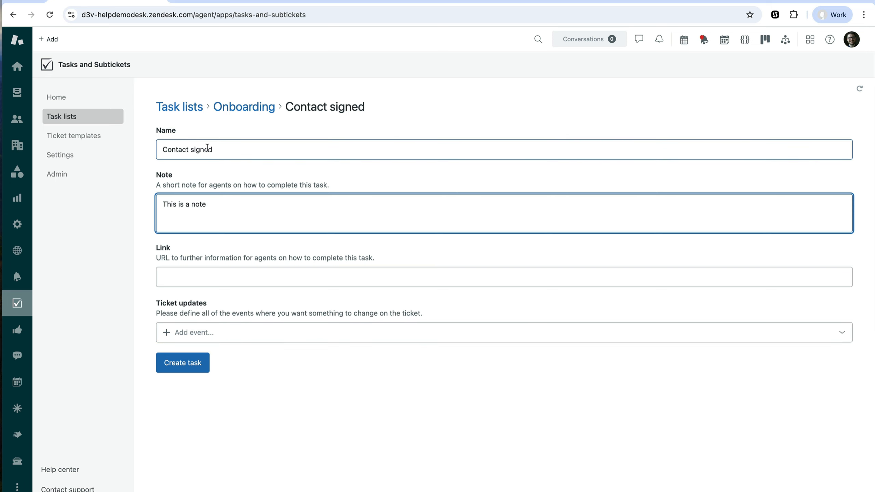
Add a Task completed ticket update that adds the tag contract_signed, and create the task
left_click(217, 331)
left_click(234, 373)
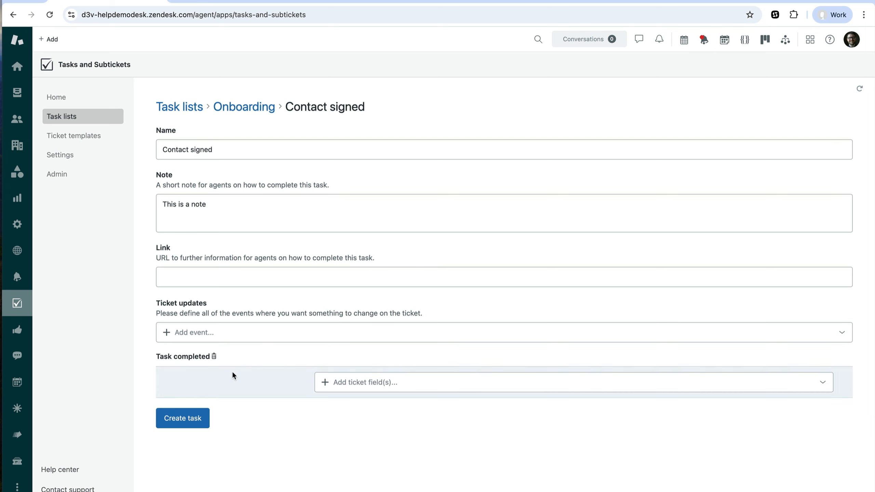
left_click(345, 387)
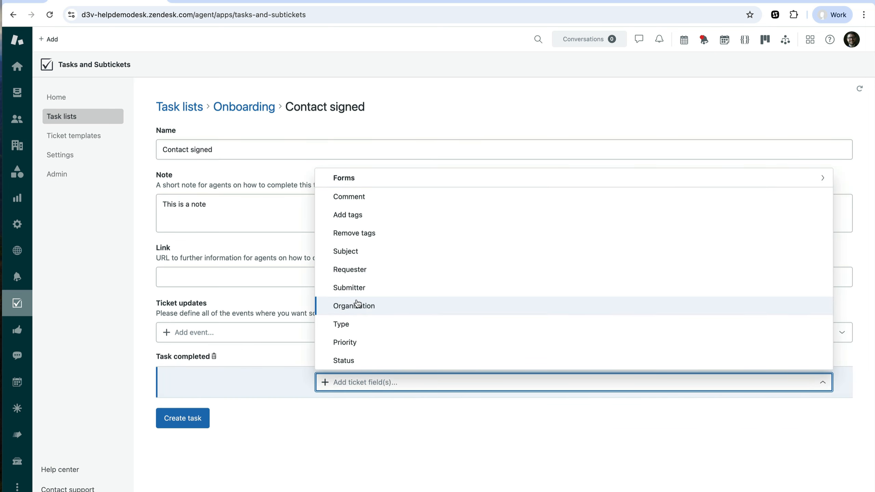
type("tag")
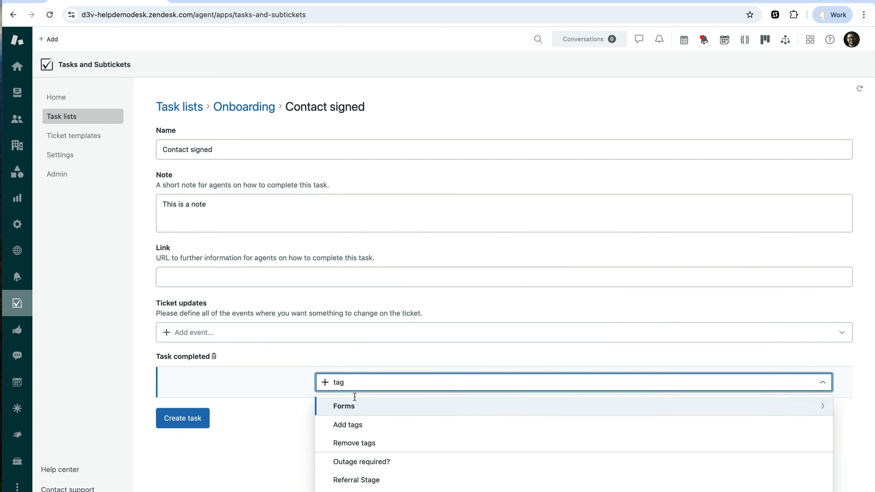
left_click(355, 424)
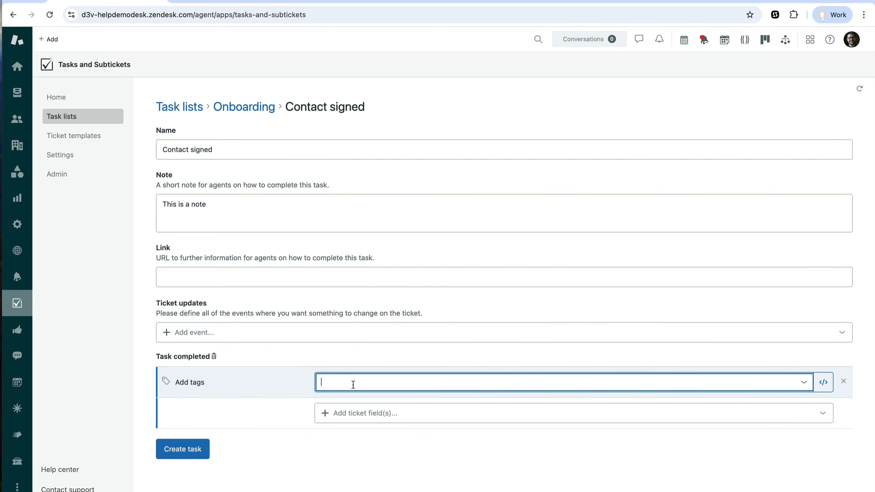
type("contract")
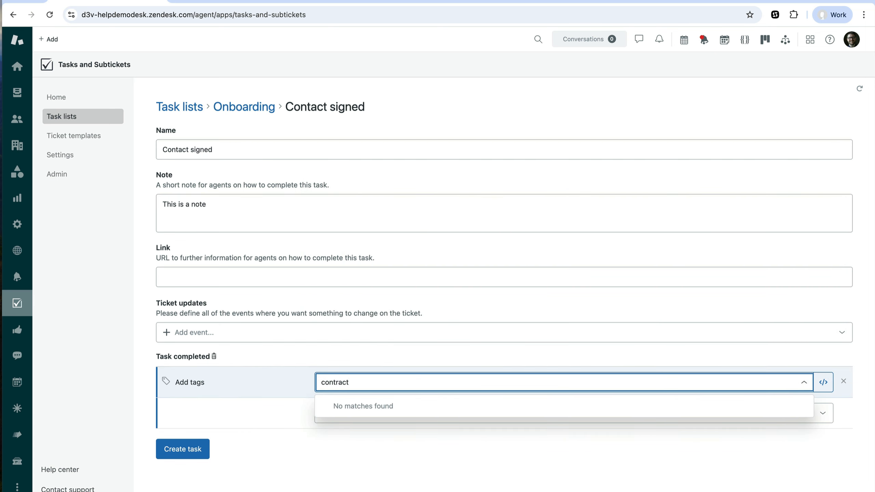
type("_signed")
key("Return")
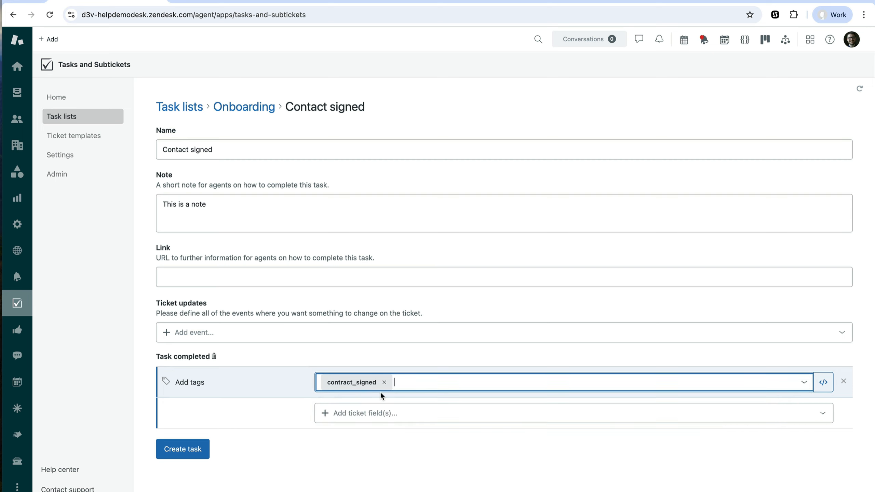
left_click(200, 453)
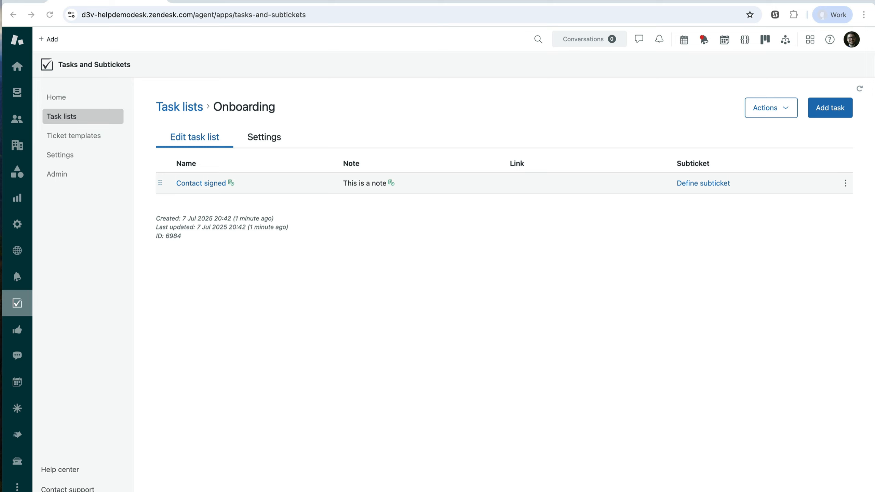
Bulk-add the nine copied tasks to the Onboarding list, from "Deal Closed in SFDC" through "Follow up on customer questions ‘ test", and return to the task lists
left_click(784, 108)
left_click(780, 133)
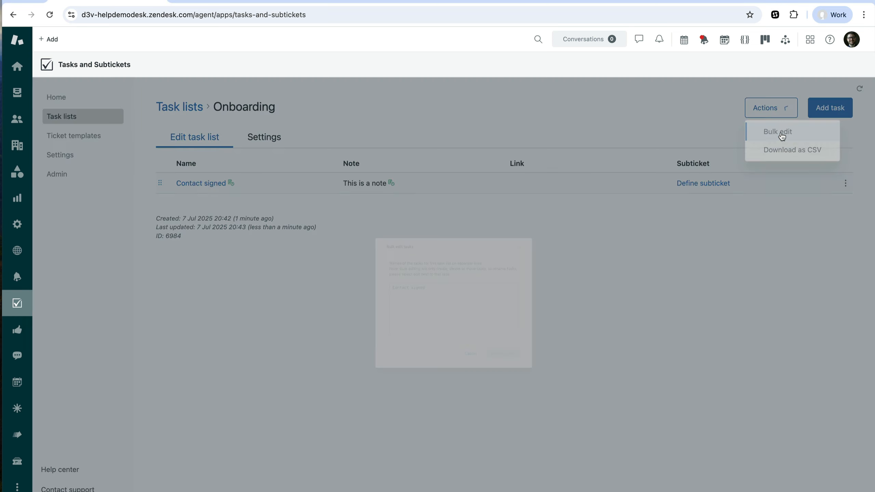
type("Deal Closed in SFDC System audit Create implementation plan Setup onboarding kickoff call Onboarding kick off call with customer & stakeholders Share implementation plan & schedule Onsite Training Checkin after training Follow up on customer questions ‘ test")
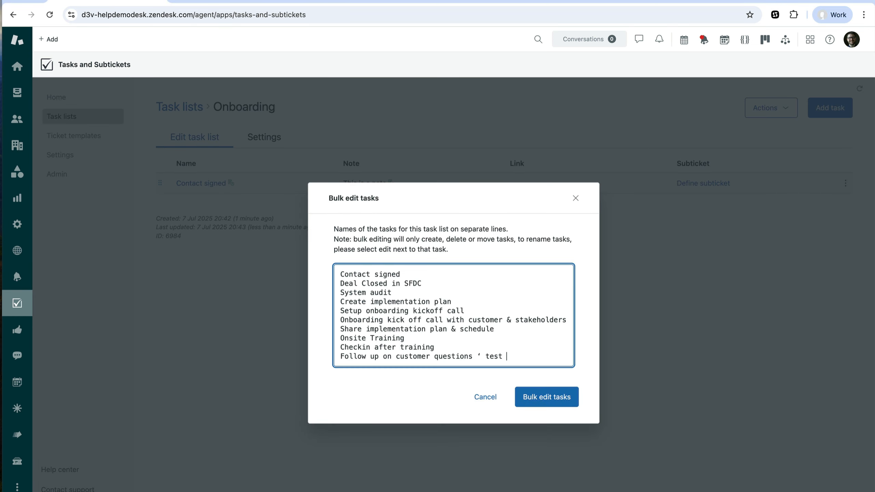
left_click(549, 400)
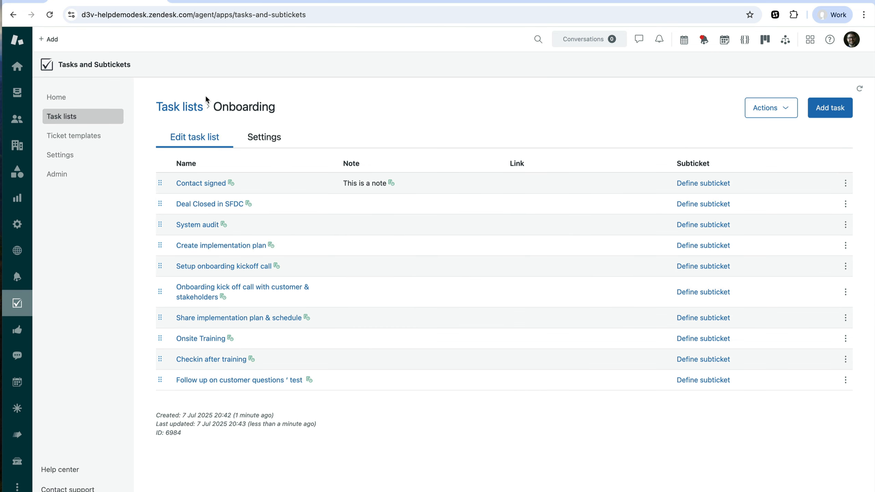
left_click(190, 110)
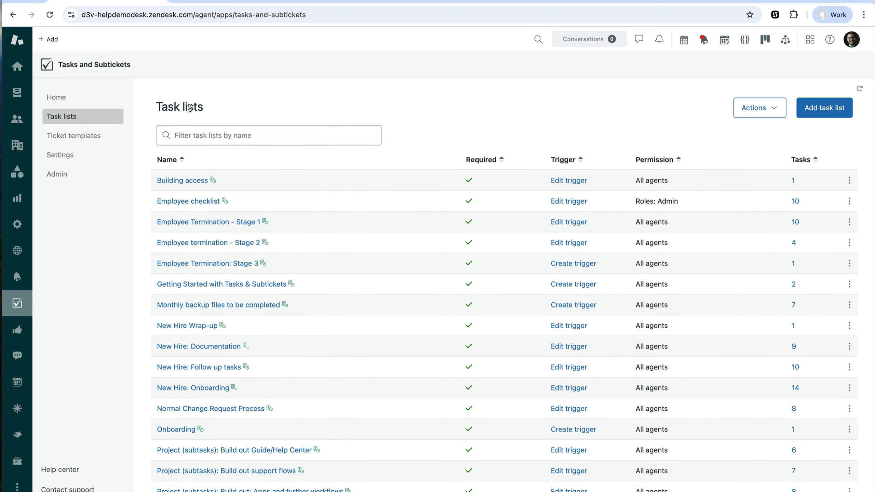
Create a new ticket with the subject "test" and the public reply "test"
left_click(50, 41)
left_click(61, 81)
left_click(236, 86)
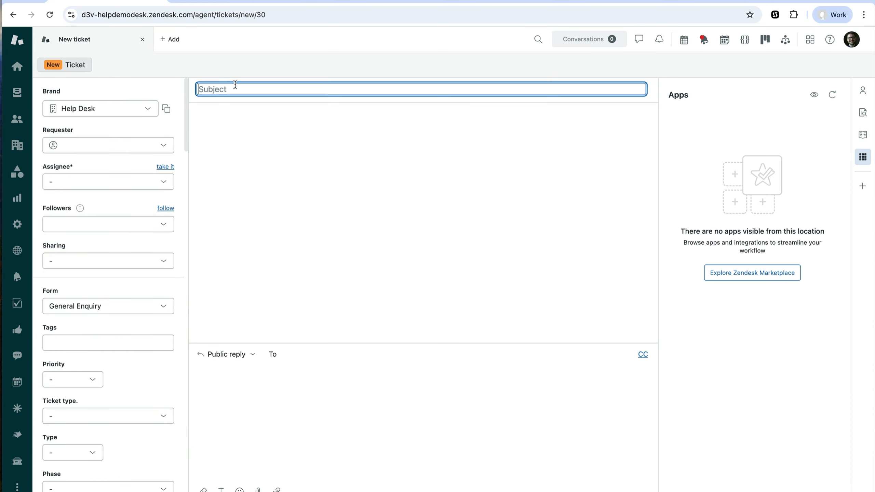
type("test")
left_click(267, 429)
type("test")
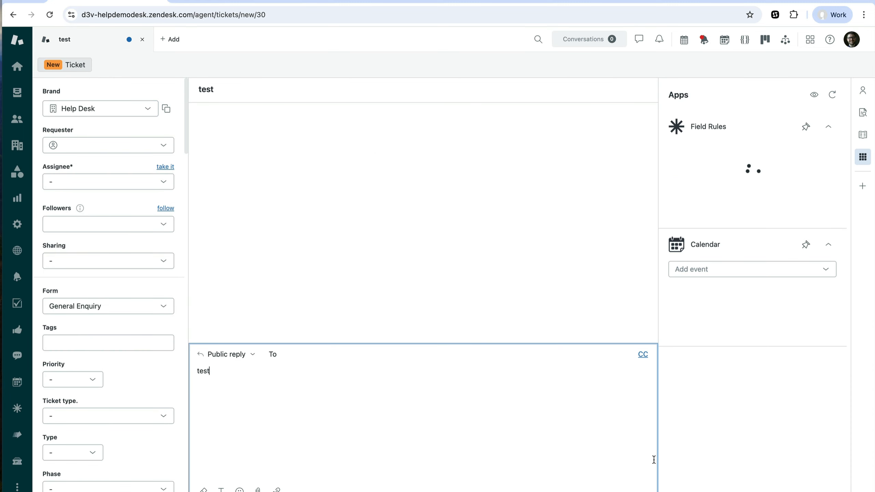
left_click(827, 491)
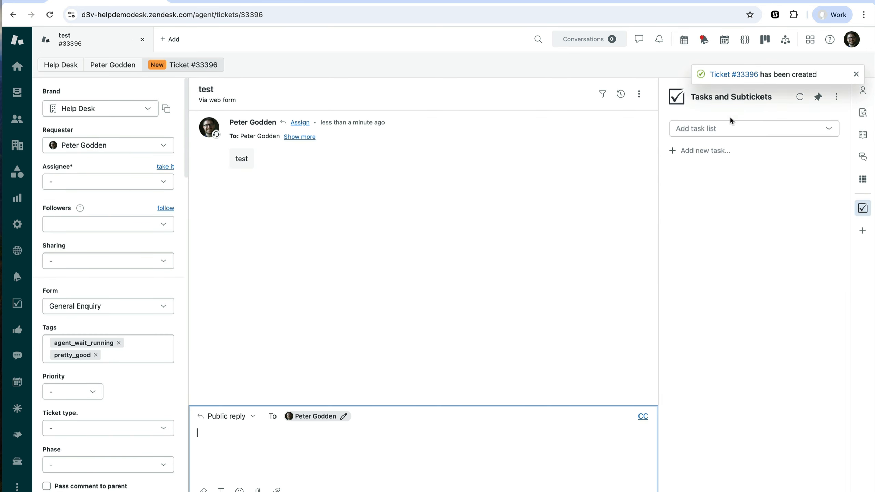
Search the new ticket's available task lists for "onboar"
left_click(725, 126)
type("onboar")
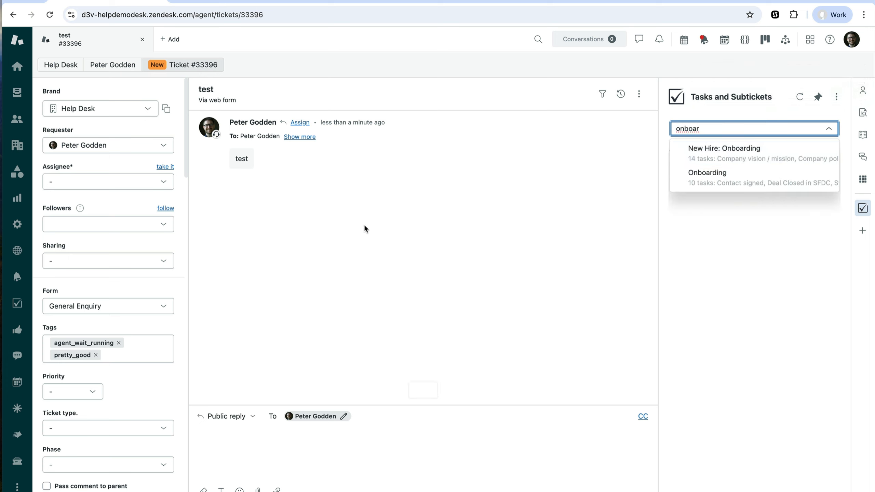
Open the subticket definition of the "Contact signed" task in the Onboarding task list
left_click(18, 310)
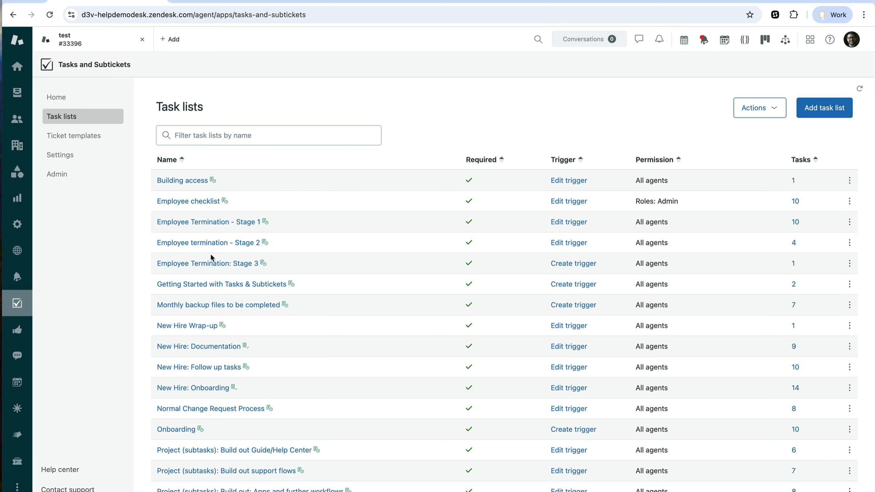
scroll(171, 414, "down", 1)
left_click(169, 424)
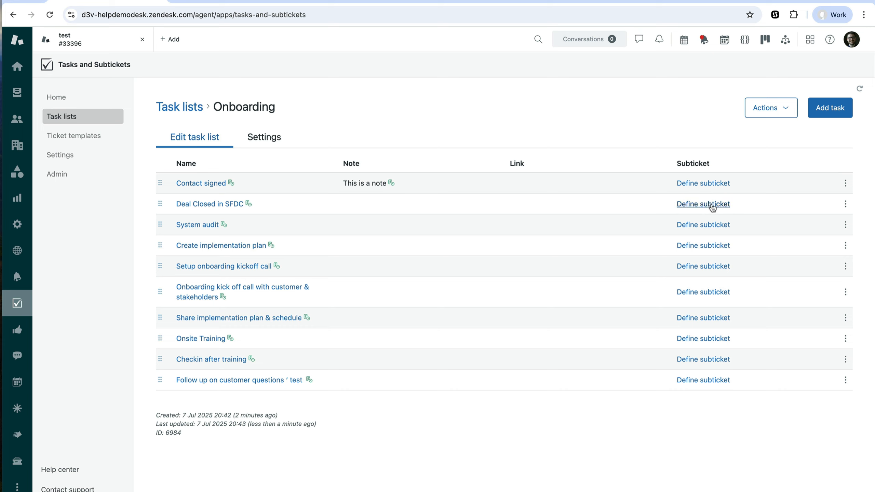
left_click(707, 186)
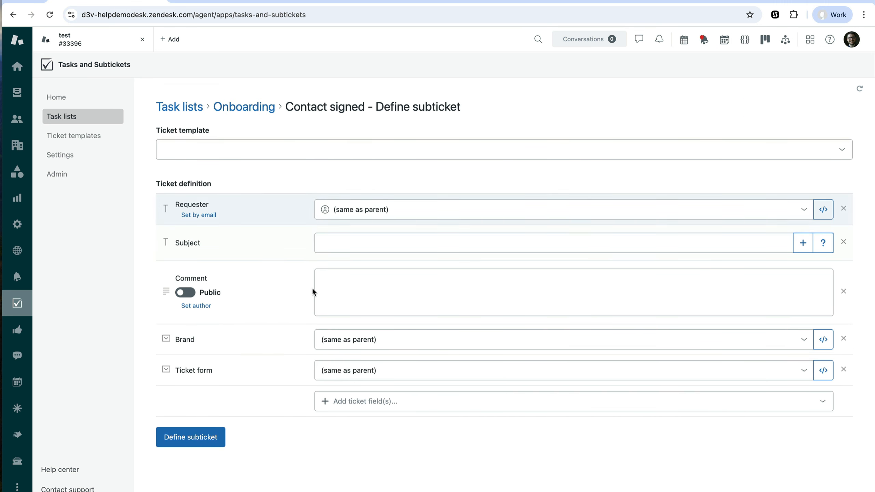
Set the subticket's subject to "Contract must be signedd"
left_click(368, 308)
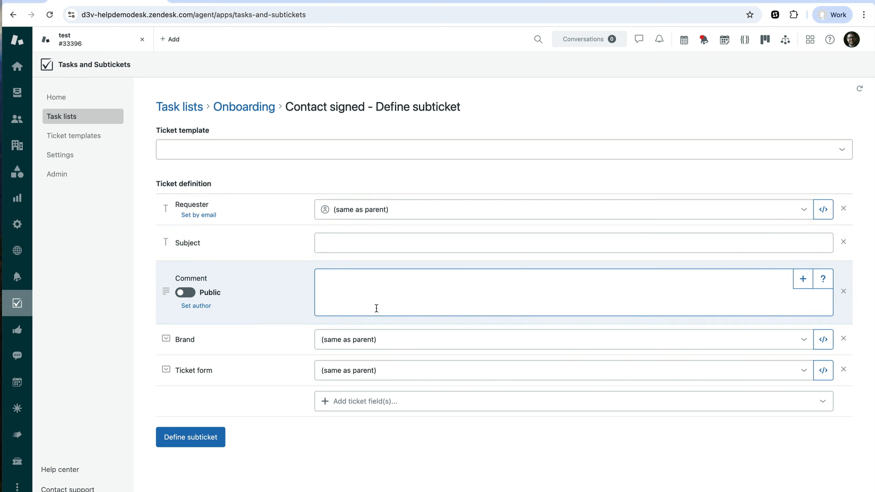
left_click(364, 241)
left_click(363, 241)
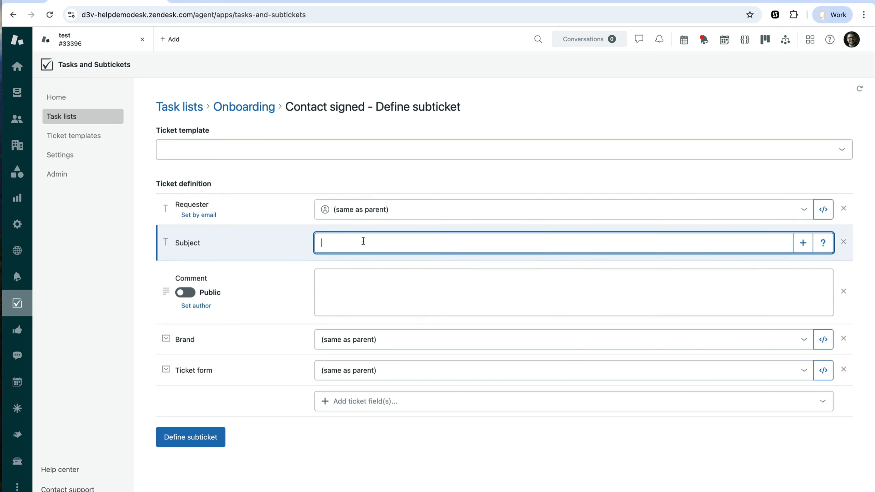
type("Contract must be signedd")
Replace the subticket's requester with "zendeskagent"
left_click(406, 213)
left_click(409, 211)
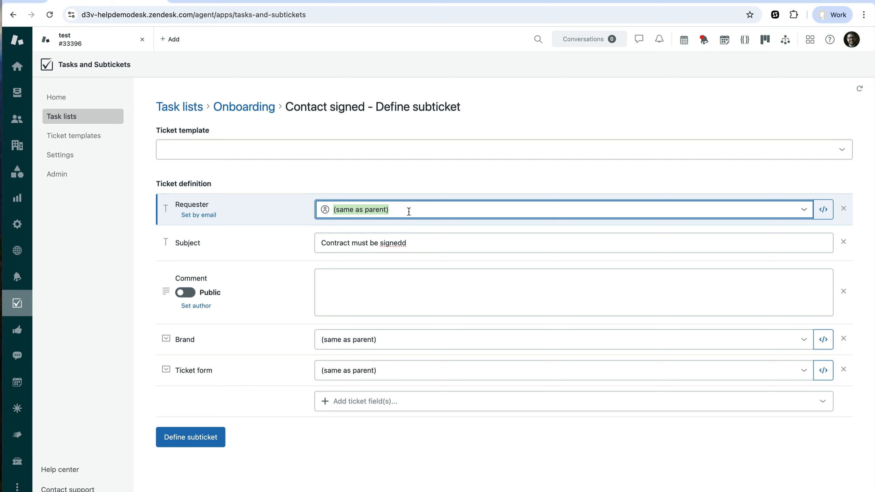
left_click(409, 211)
left_click(405, 216)
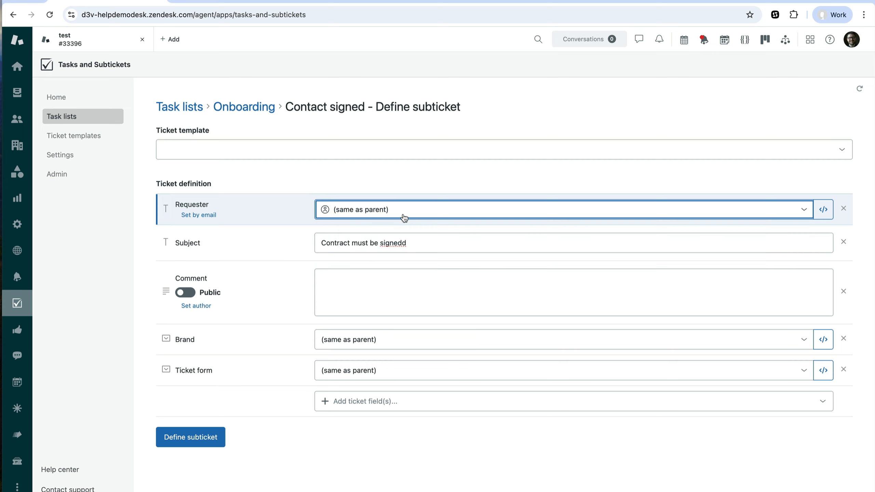
left_click(404, 217)
triple_click(377, 208)
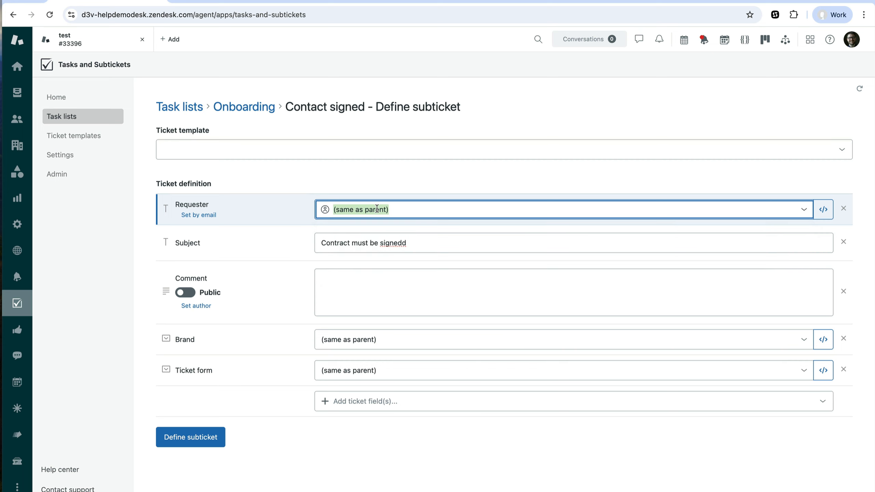
type("zendesk")
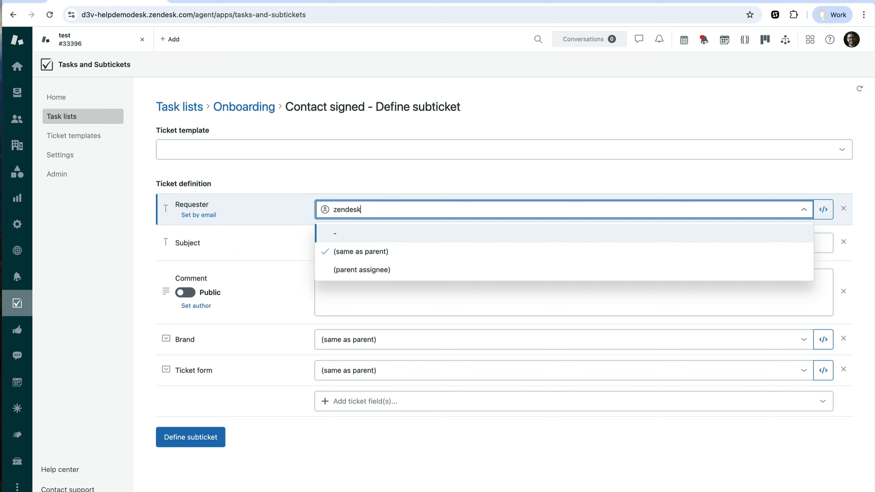
type("agent")
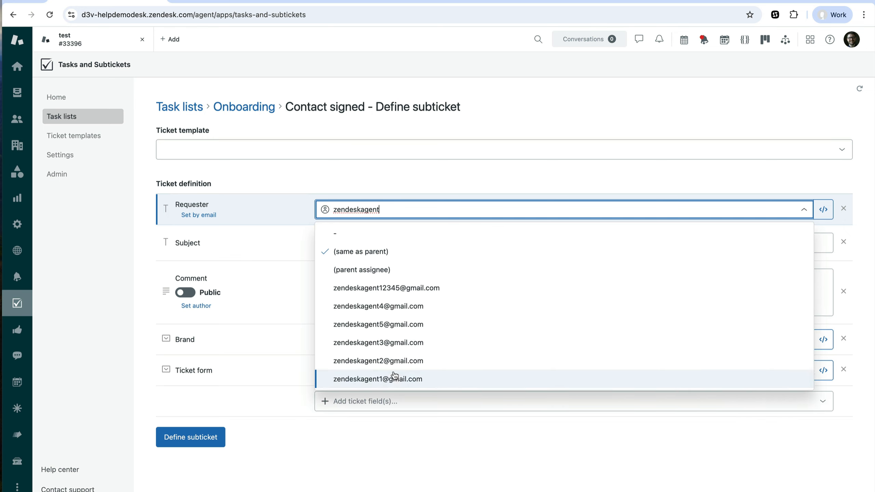
left_click(614, 171)
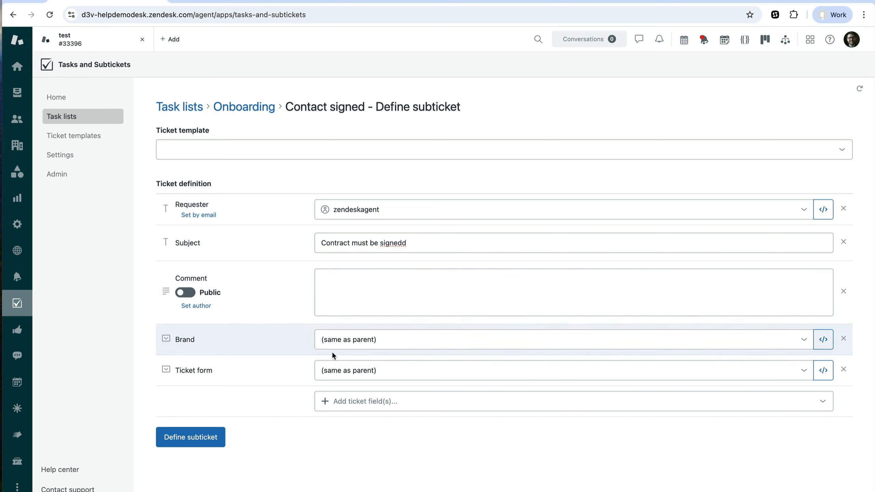
Add all custom fields of the Client Onboarding form to the subticket definition of the "Contact signed" task
left_click(386, 407)
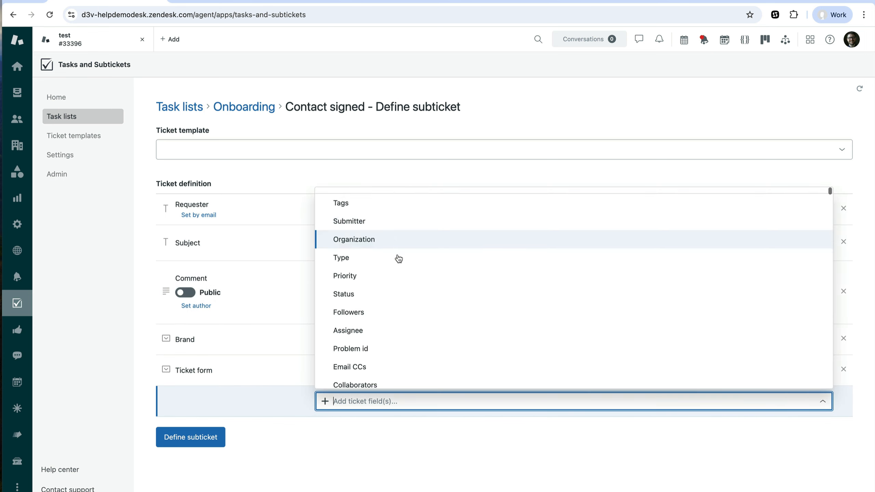
scroll(397, 257, "down", 3)
scroll(397, 258, "up", 5)
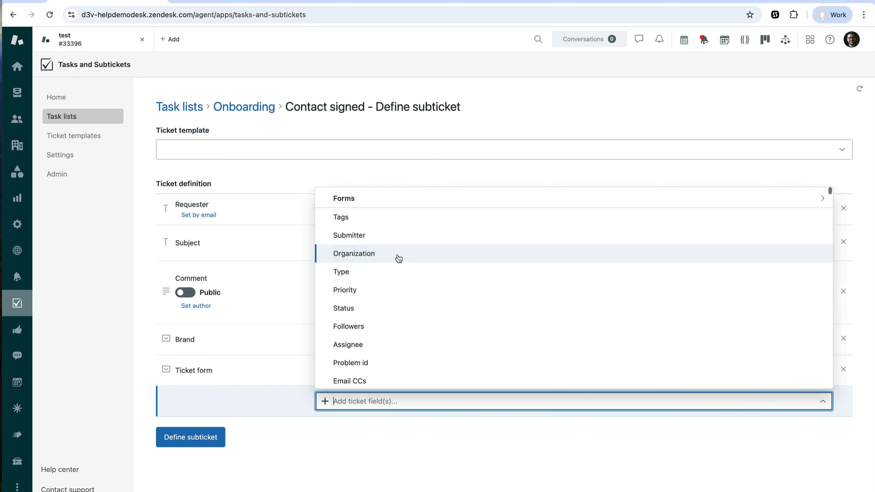
left_click(396, 201)
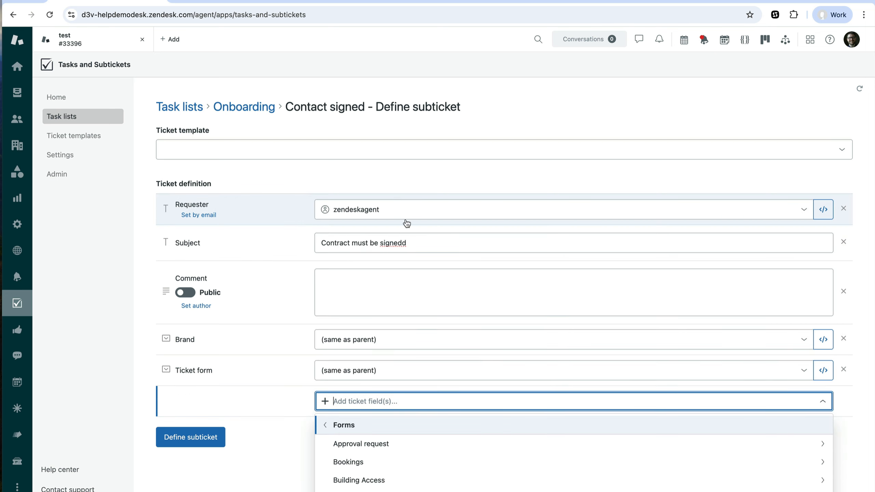
scroll(447, 449, "down", 2)
scroll(446, 463, "down", 2)
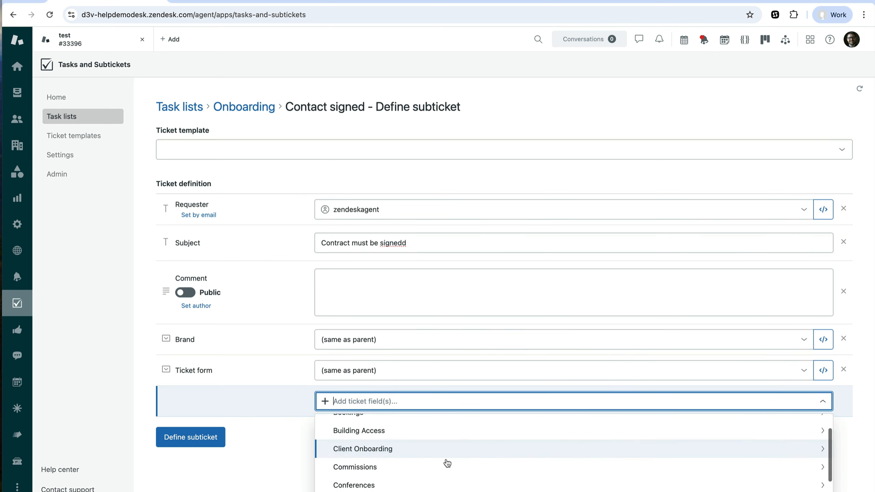
left_click(447, 443)
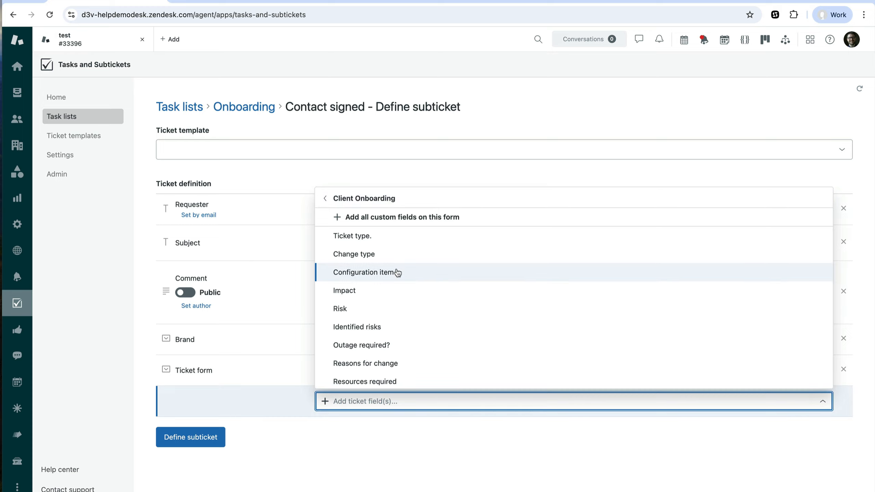
left_click(401, 217)
scroll(397, 331, "down", 5)
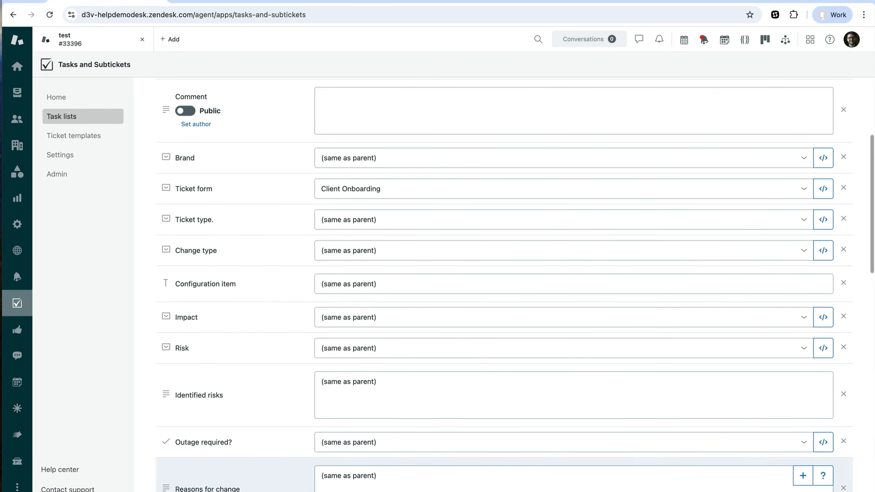
scroll(368, 254, "down", 15)
scroll(369, 257, "up", 20)
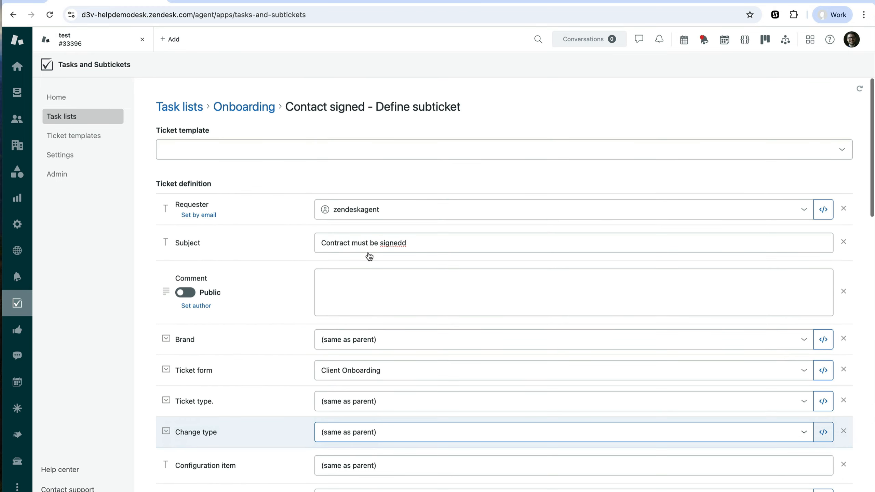
Enter "test" as the subticket's comment and save the subticket definition
scroll(369, 257, "down", 1)
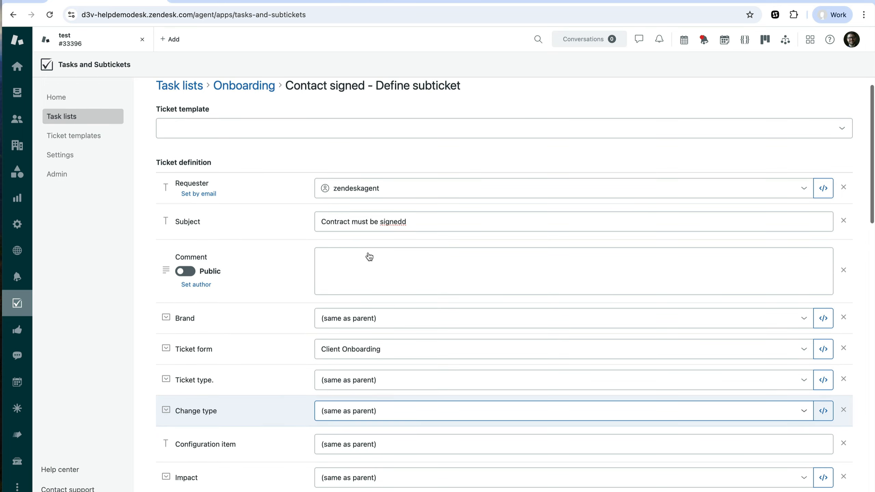
left_click(367, 270)
type("test")
scroll(366, 289, "down", 15)
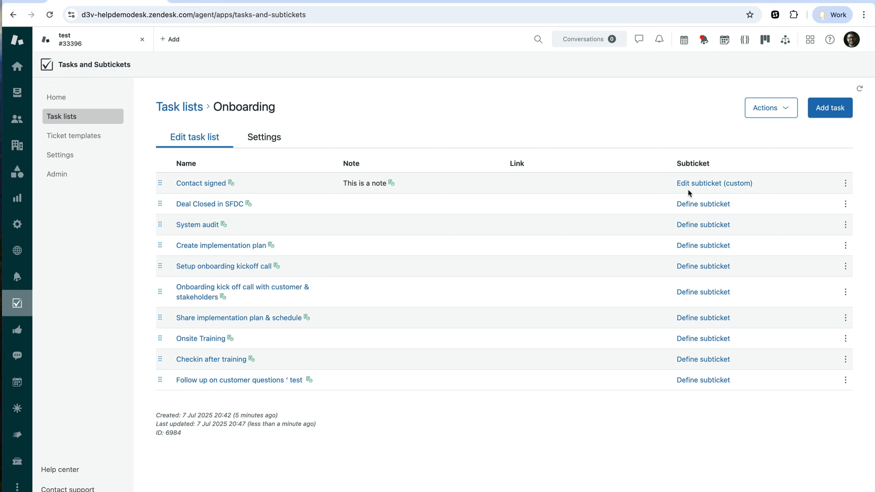
Return to the test ticket and add the Onboarding task list to it
left_click(90, 38)
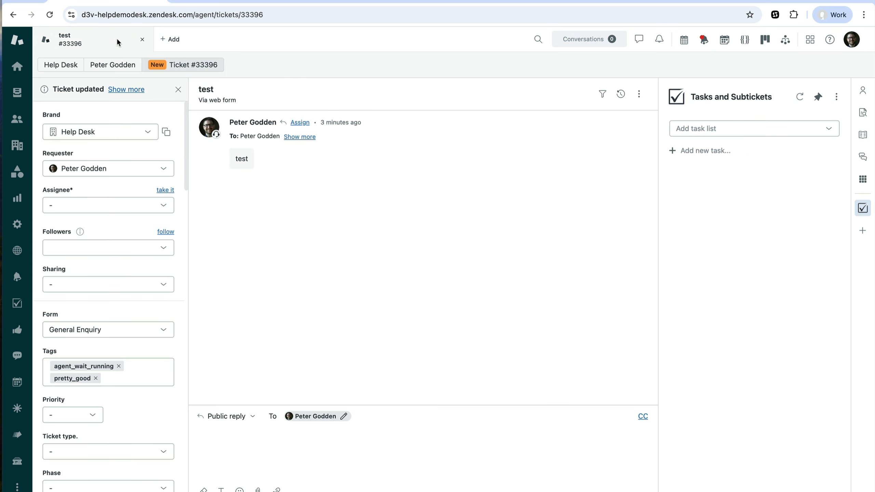
left_click(790, 129)
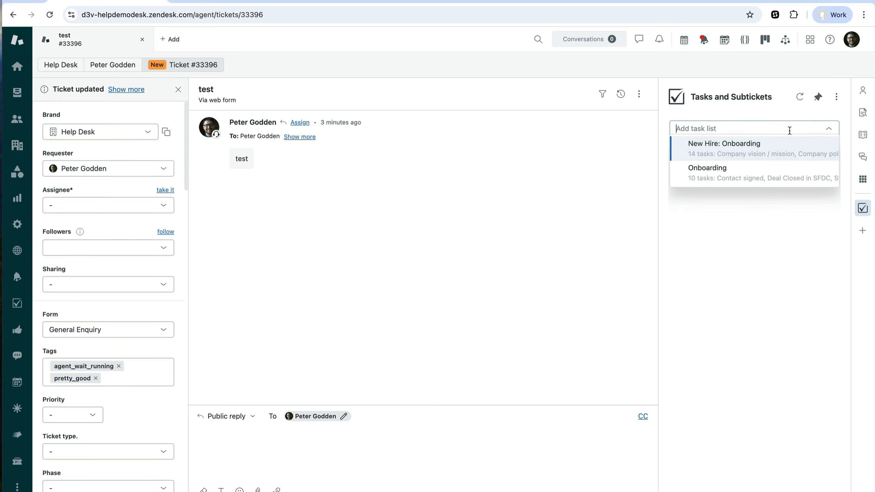
left_click(754, 182)
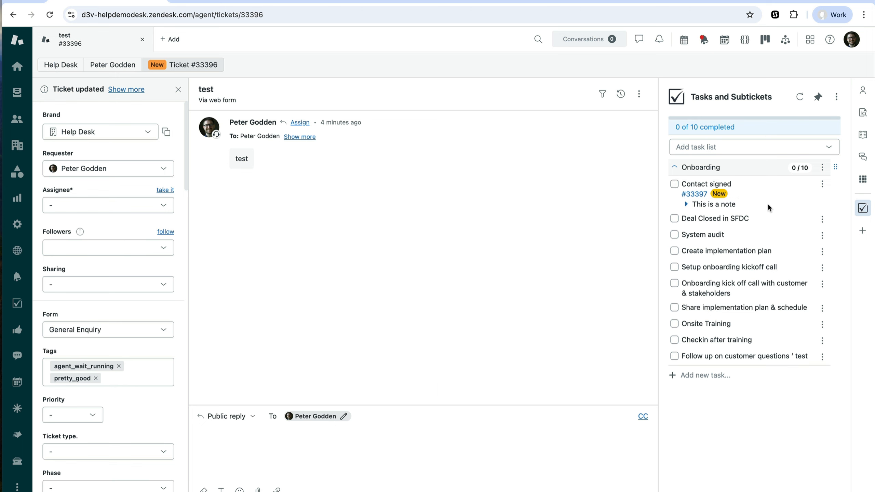
Open the subticket of the "Contact signed" task to inspect it, and go back to its parent ticket
left_click(693, 195)
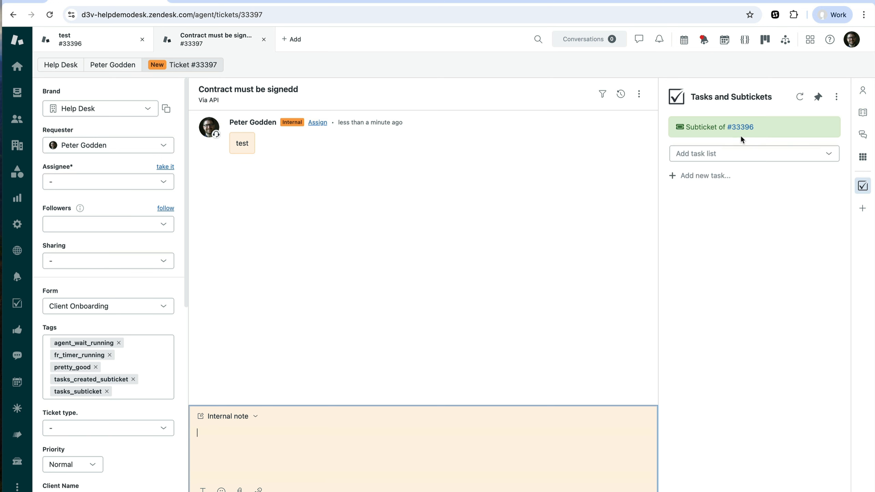
left_click(739, 128)
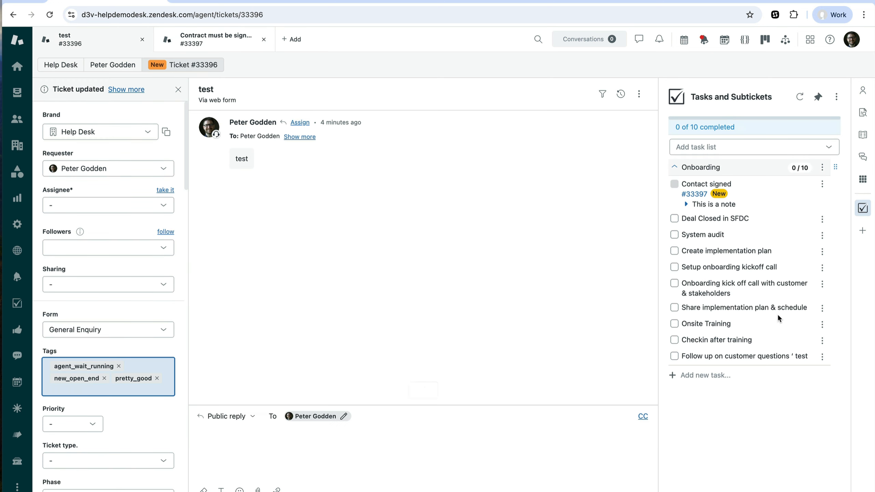